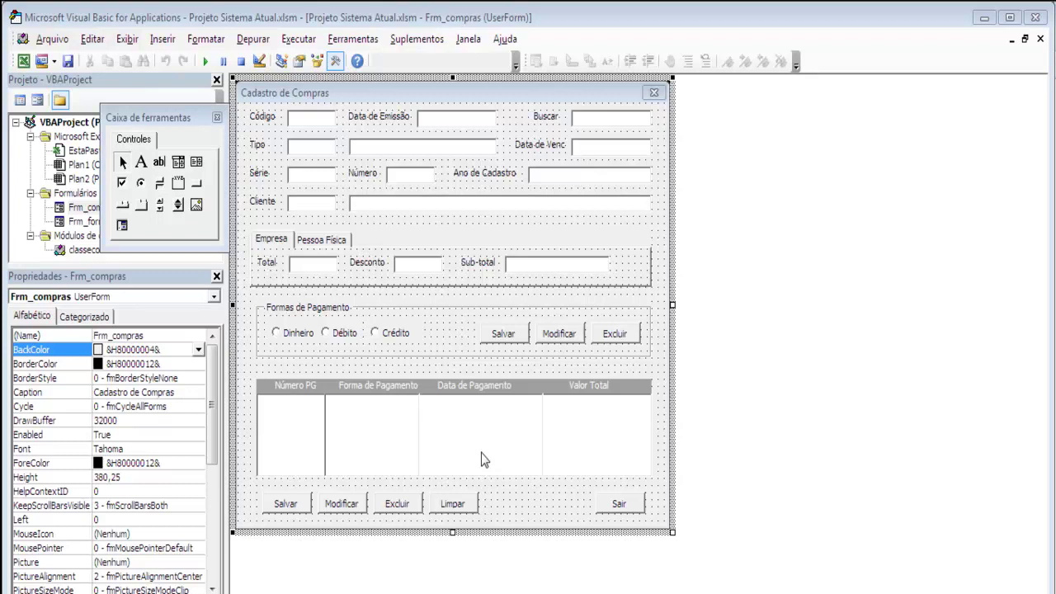
Step: Open Frm_fornecedores on its Lista de Empresas page, then switch back to the Excel workbook
double_click(76, 222)
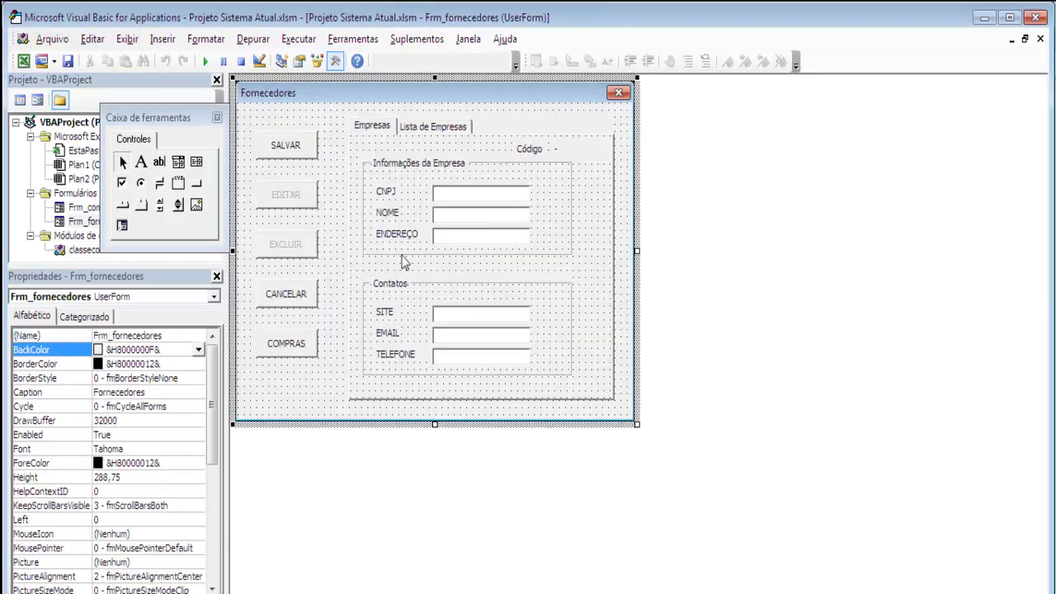
click(420, 130)
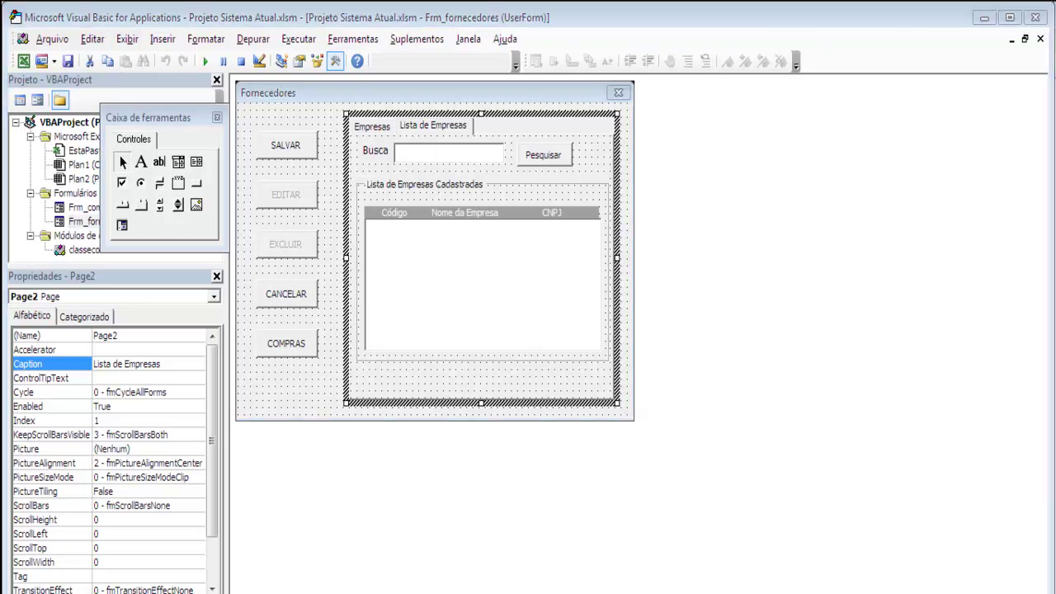
key(alt+F11)
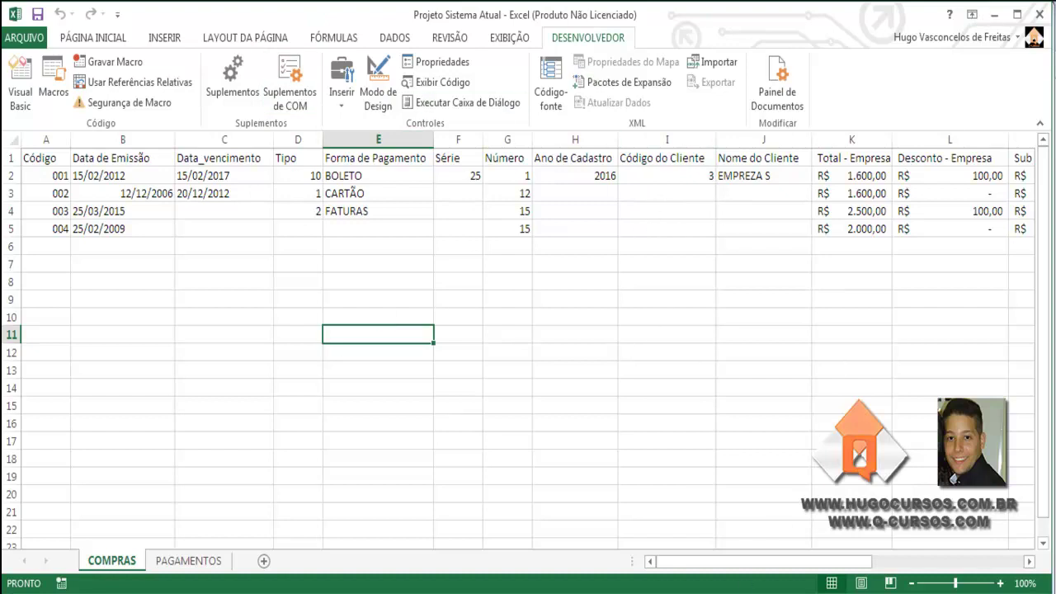
Step: Close the VBA editor and quit Excel, discarding workbook changes with Não Salvar
key(alt+F11)
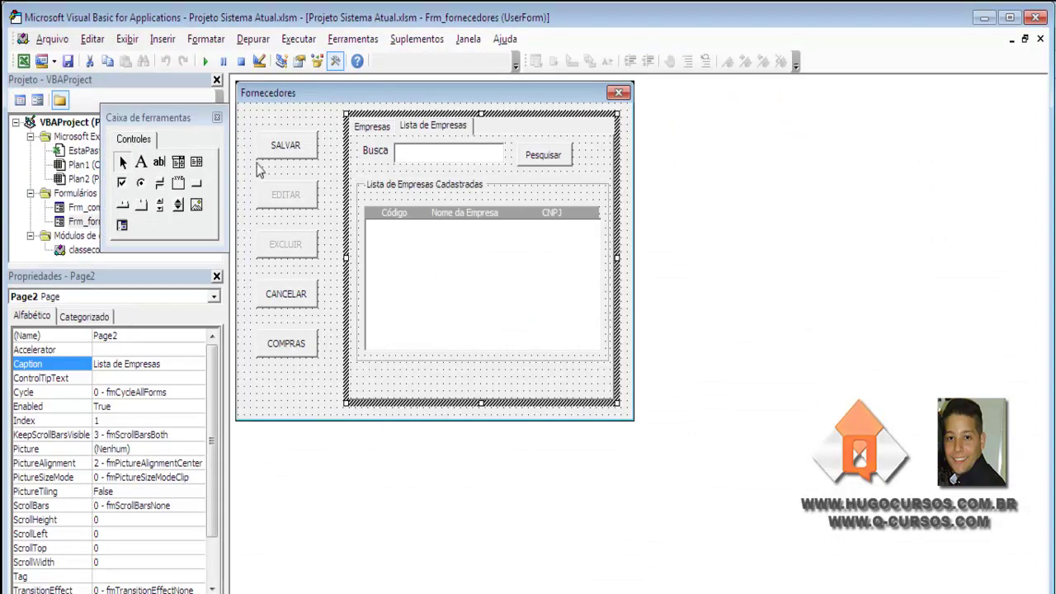
click(1038, 19)
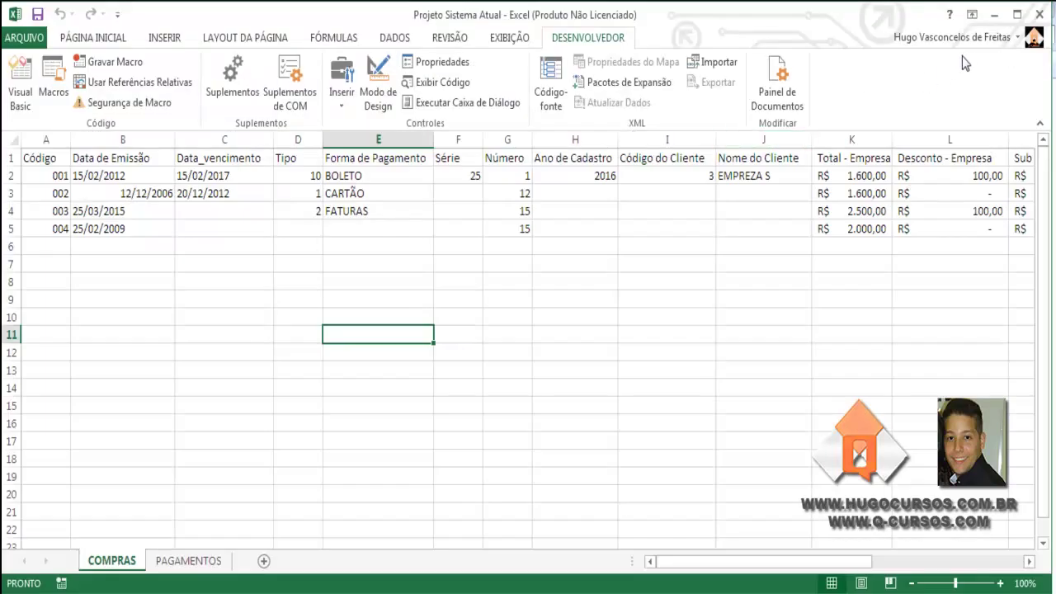
click(1038, 19)
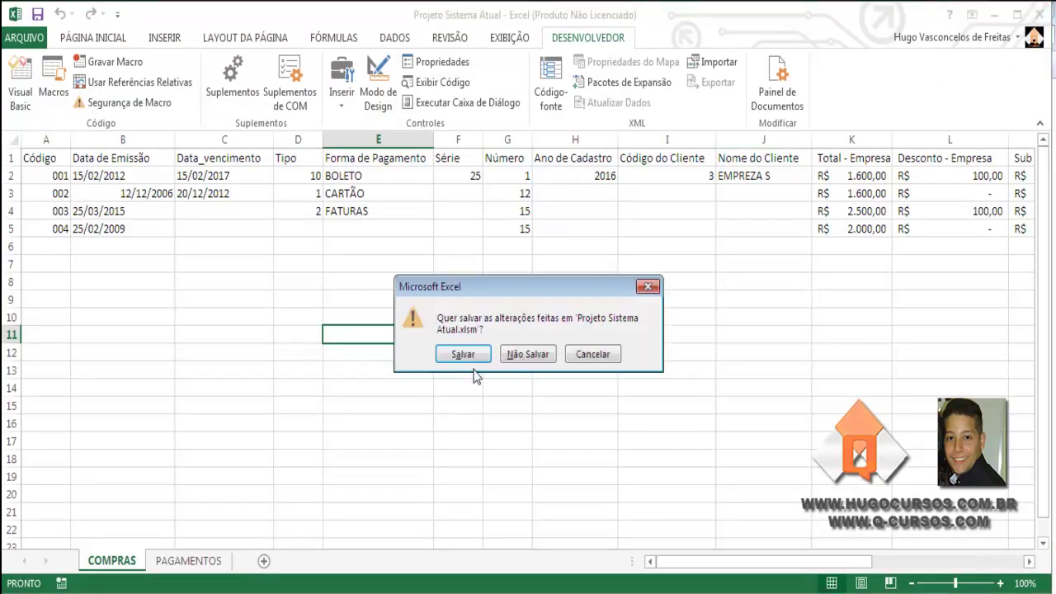
click(521, 356)
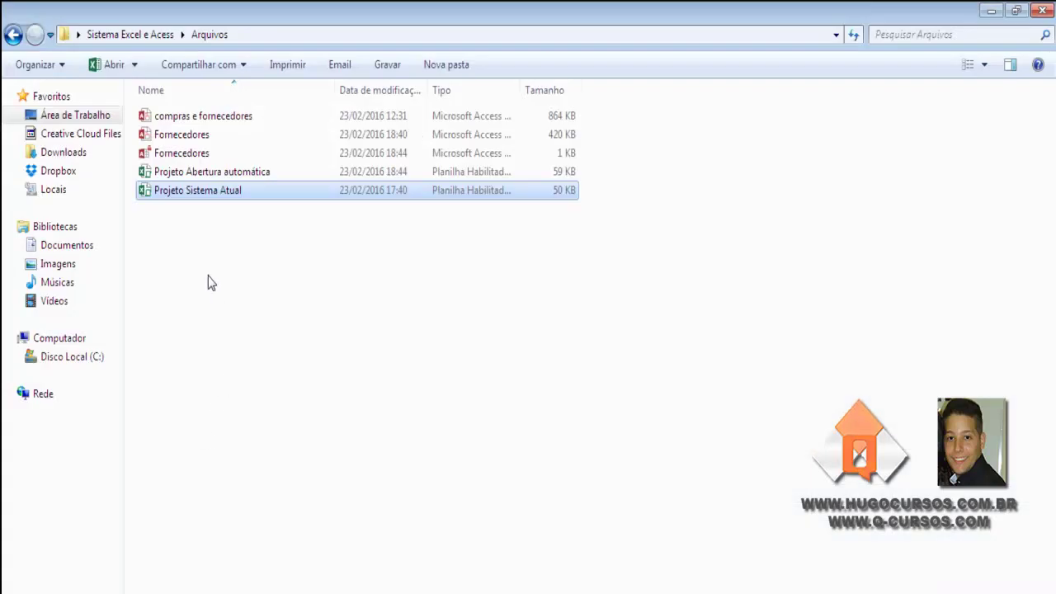
Step: Open Projeto Abertura automática.xlsm from the Arquivos folder
click(212, 175)
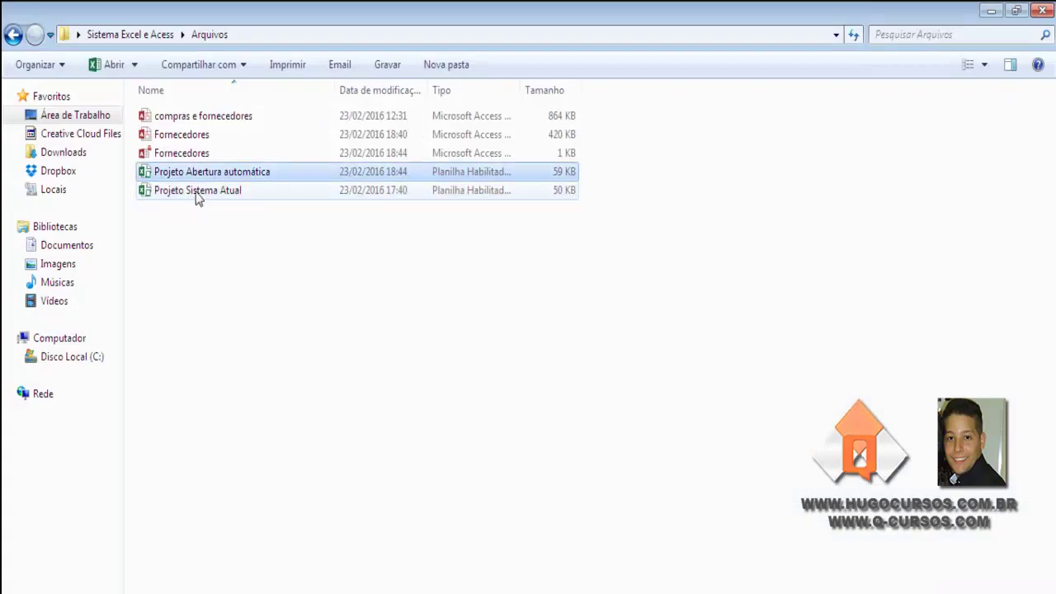
double_click(197, 180)
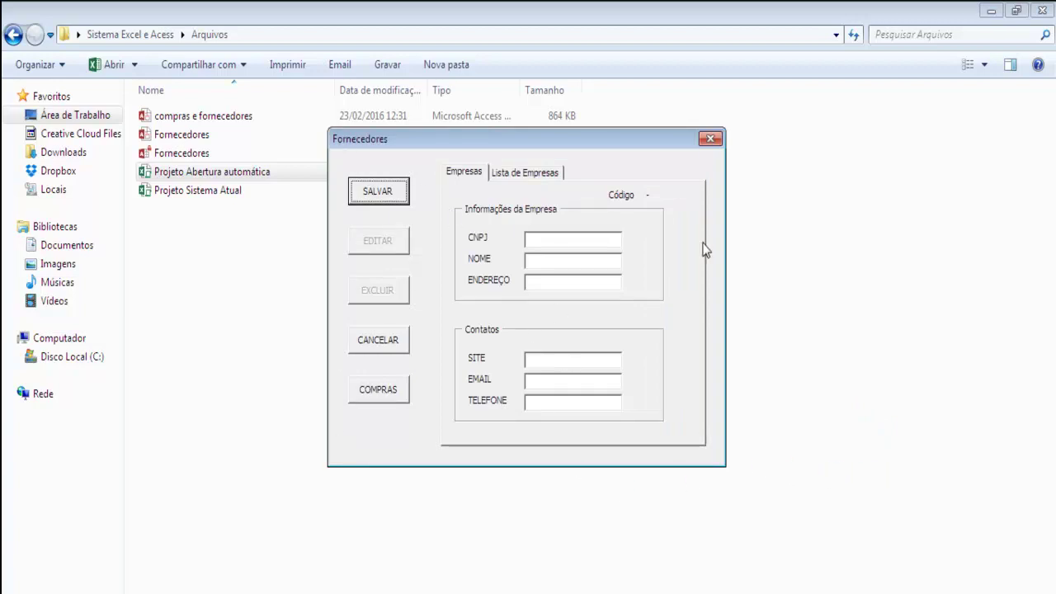
Step: Reposition the Fornecedores form and enter a placeholder CNPJ, company name and address
drag(464, 139, 414, 180)
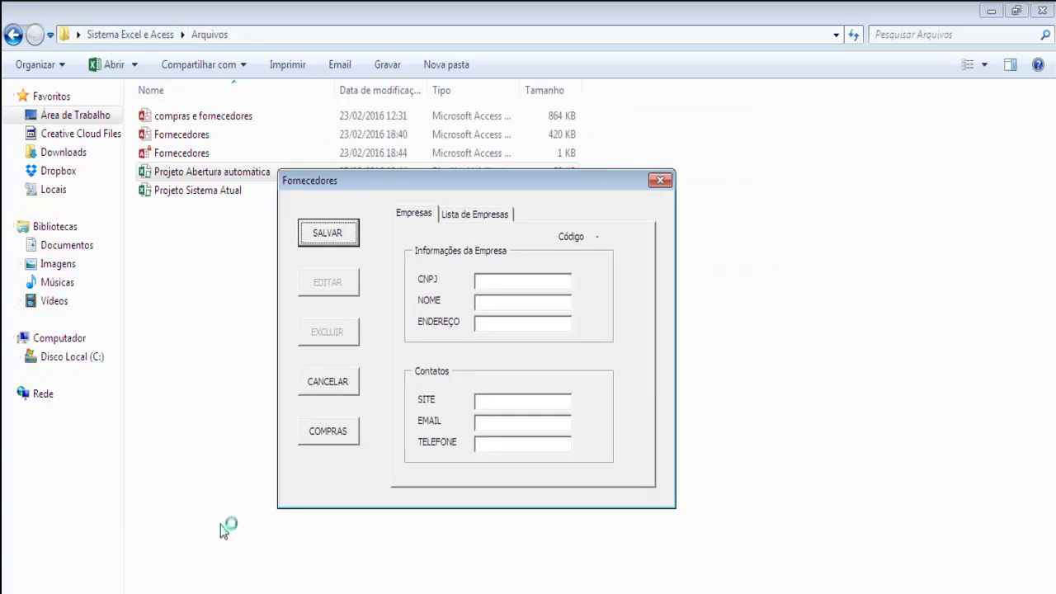
drag(381, 177, 488, 148)
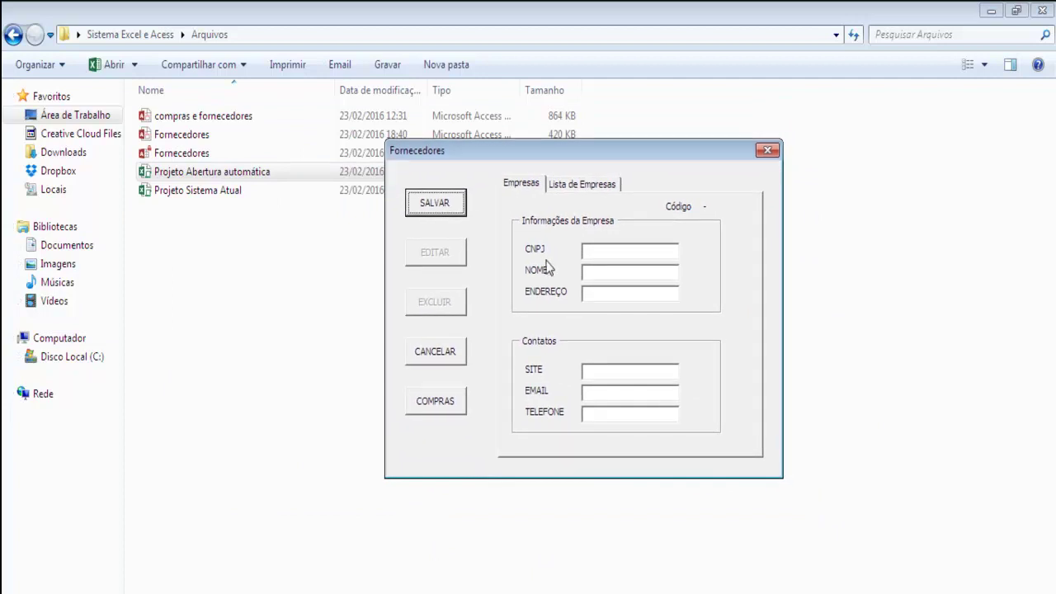
click(607, 253)
text(212121)
click(603, 273)
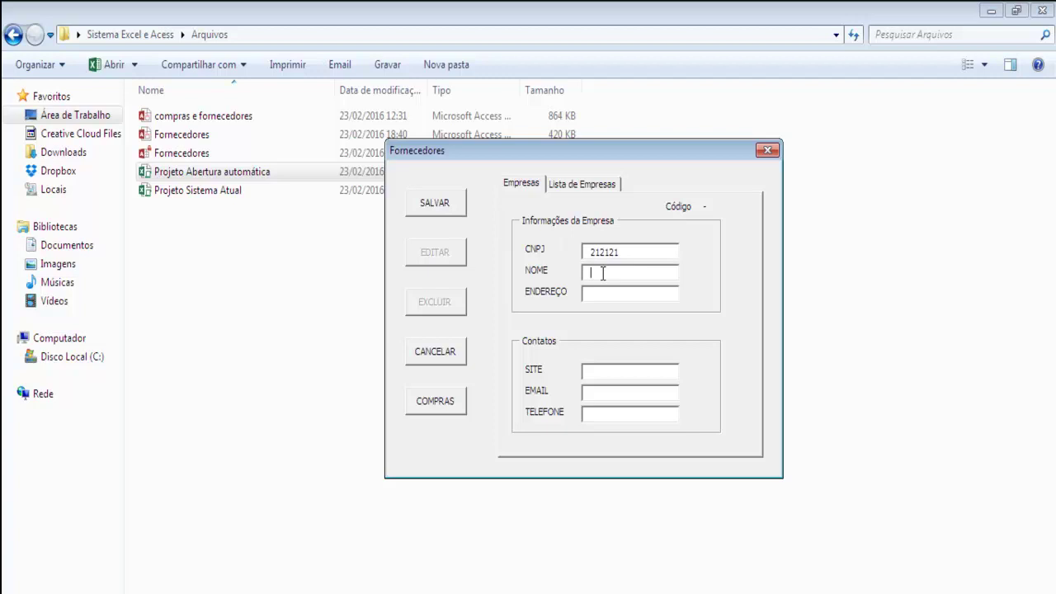
text(Hugo)
click(618, 294)
text(rua a)
Step: Fill site, e-mail and phone with placeholder text, then save the supplier and confirm
click(604, 372)
text(aaa)
click(605, 395)
text(aaa)
click(609, 414)
text(aa)
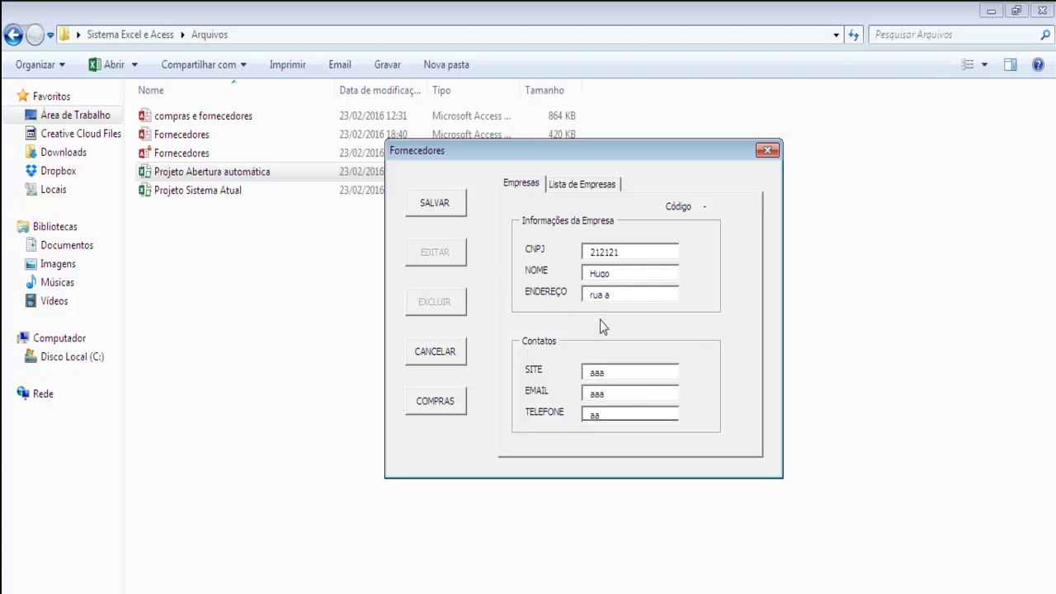
click(449, 210)
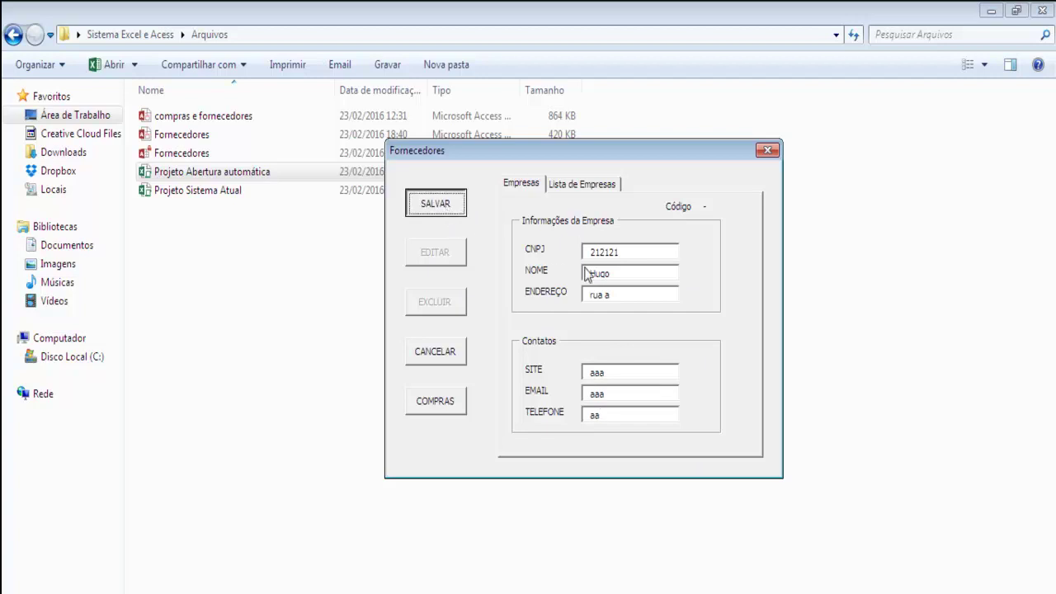
click(570, 382)
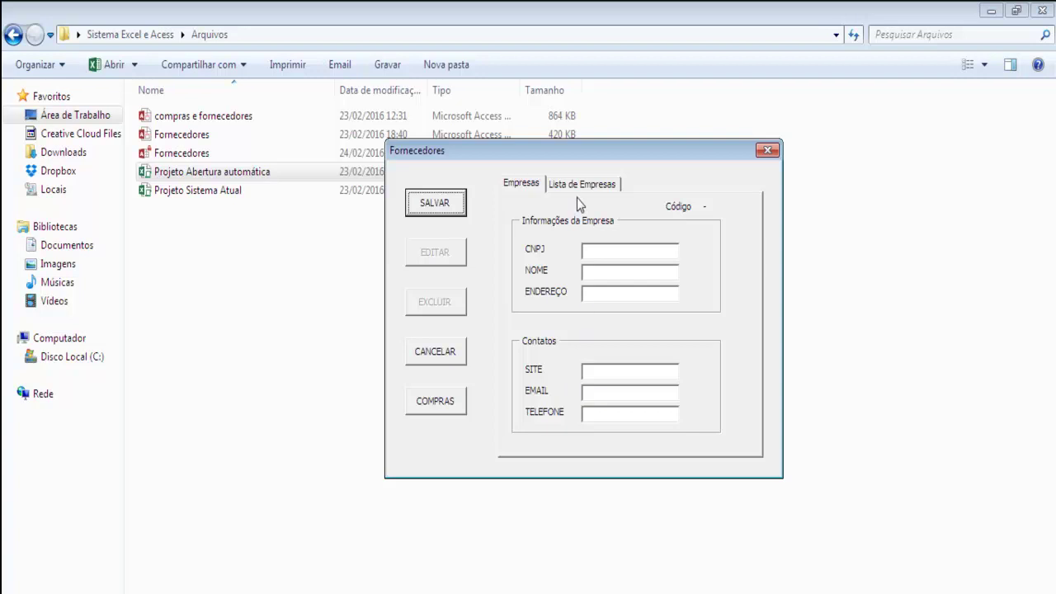
Step: Search the Lista de Empresas list and load the matching supplier, Código 3, into the form
click(603, 189)
click(696, 216)
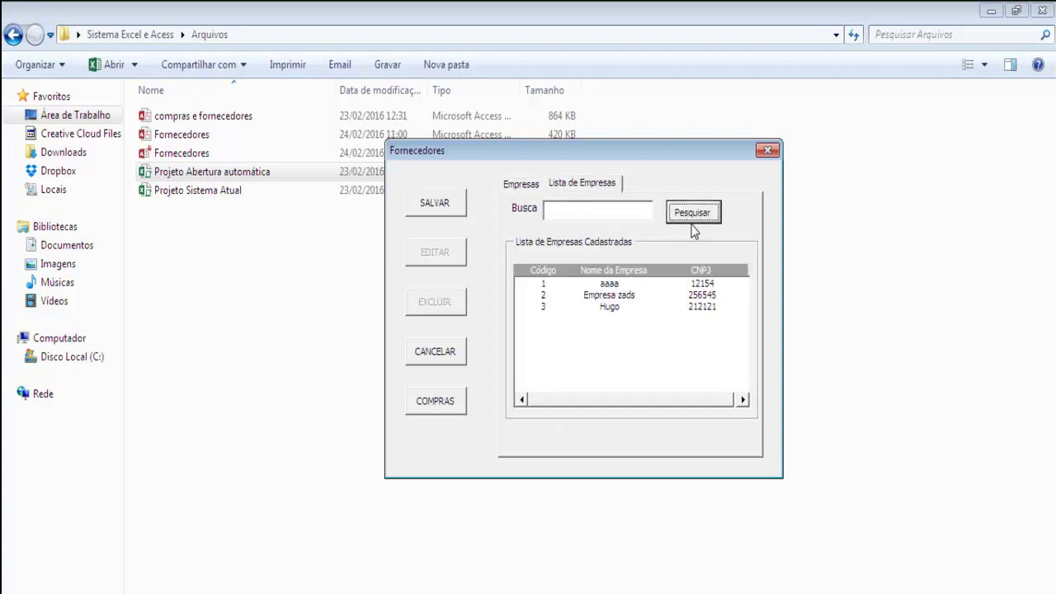
click(572, 213)
text(hu)
click(684, 215)
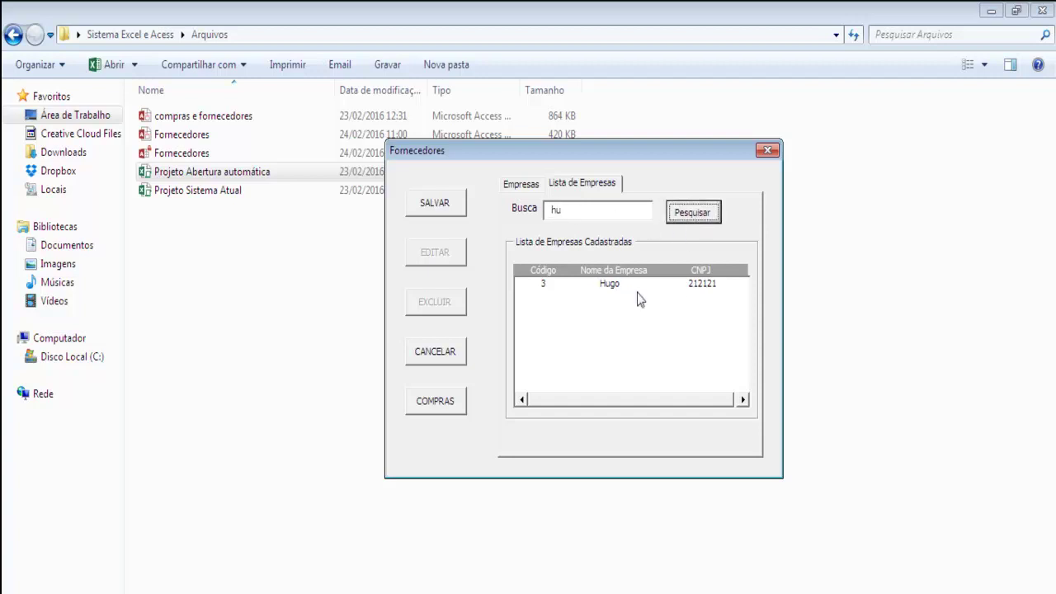
double_click(611, 284)
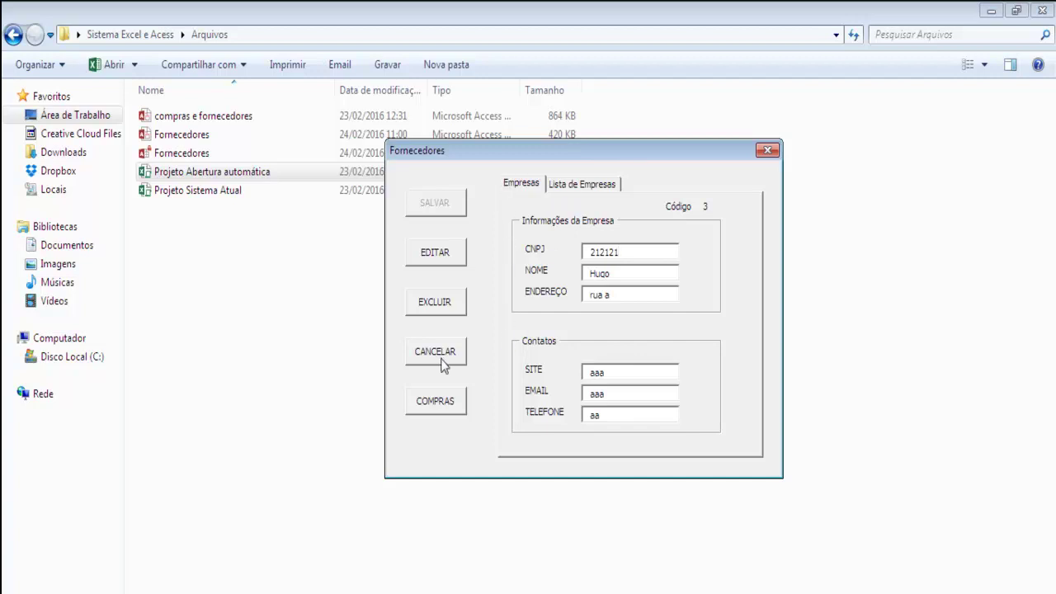
Step: Start a purchase for this supplier with issue date 15, number 015 and total 2000
click(440, 386)
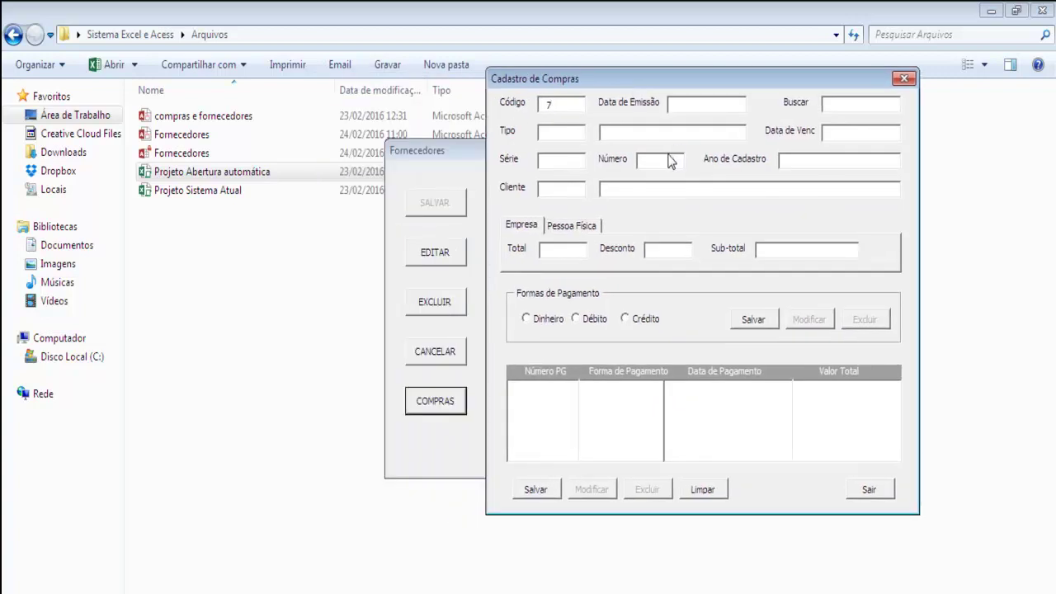
click(703, 105)
text(15)
click(681, 159)
text(015)
click(558, 251)
text(2000)
Step: Add a Débito payment, save the purchase and exit the forms
click(594, 322)
text(100)
click(753, 319)
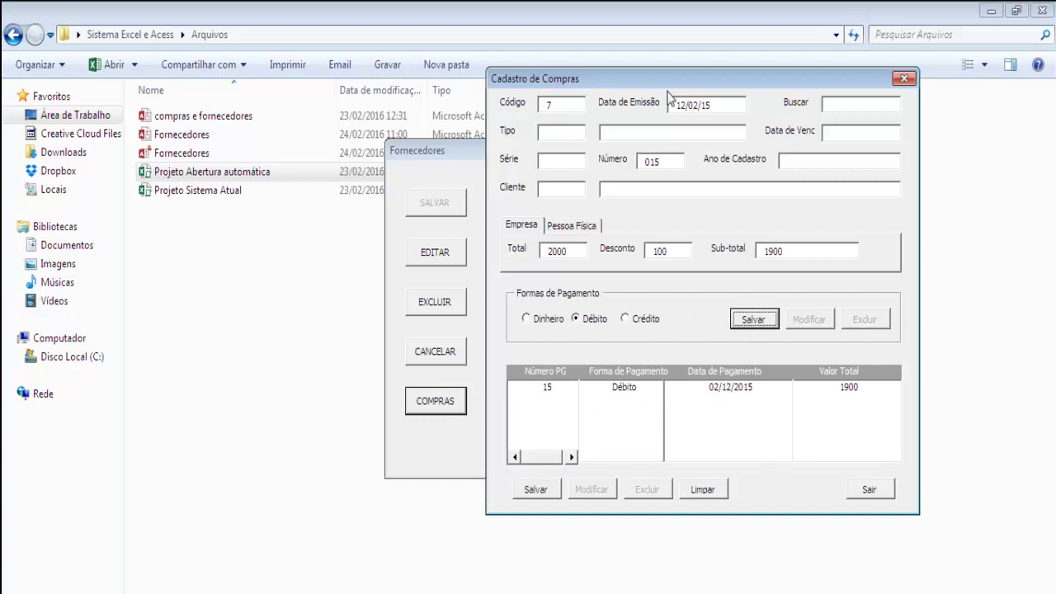
click(533, 489)
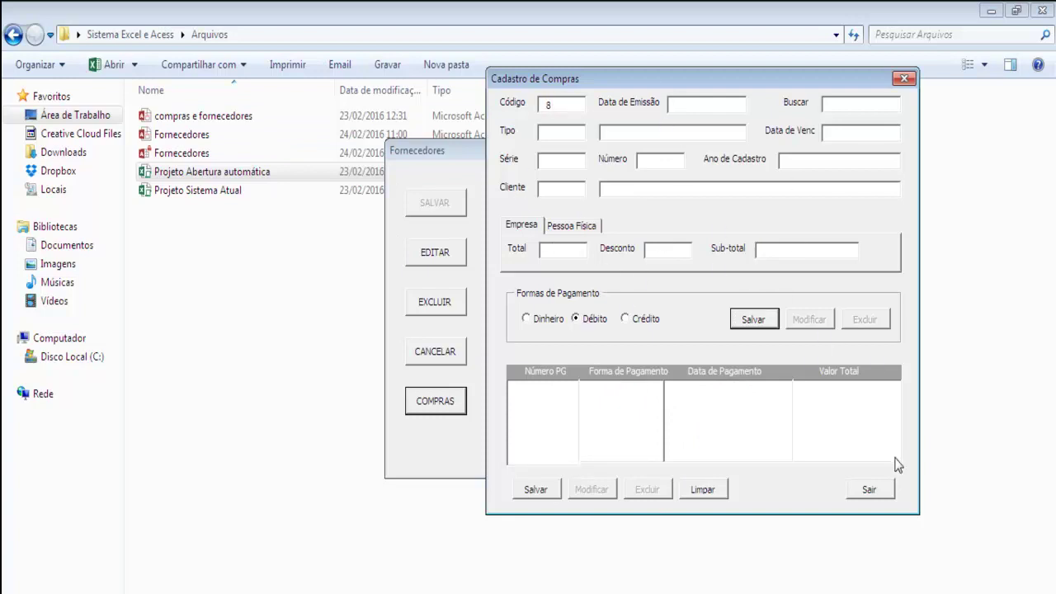
click(876, 490)
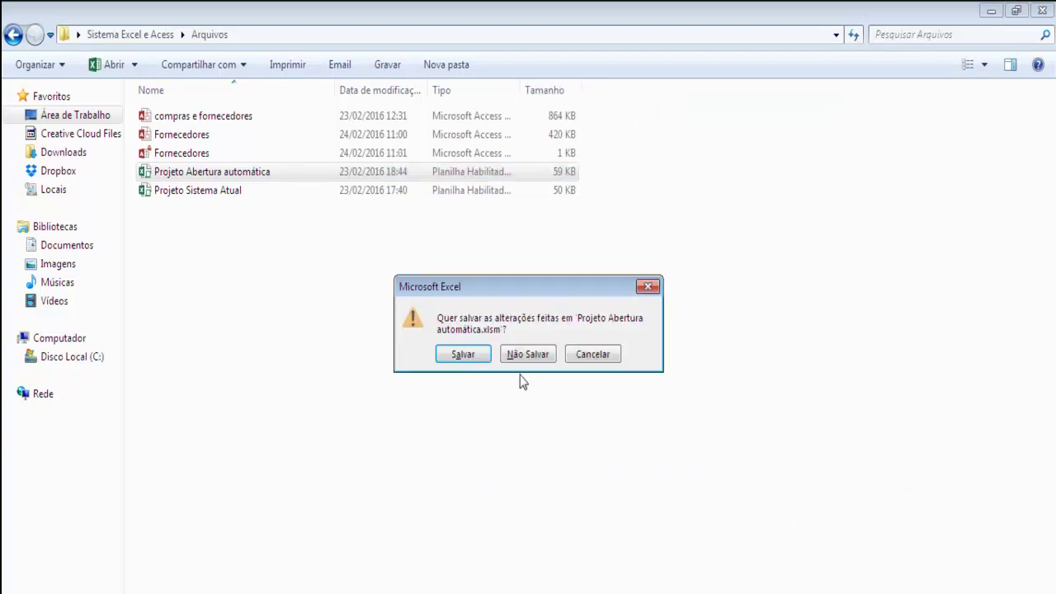
Step: Choose Não Salvar to discard the workbook's changes
click(515, 363)
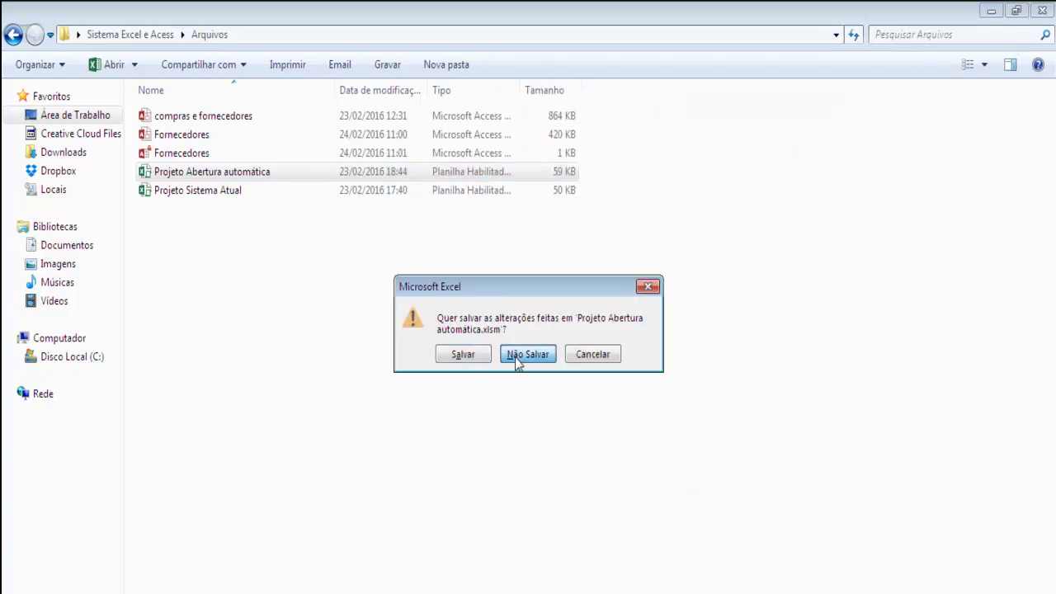